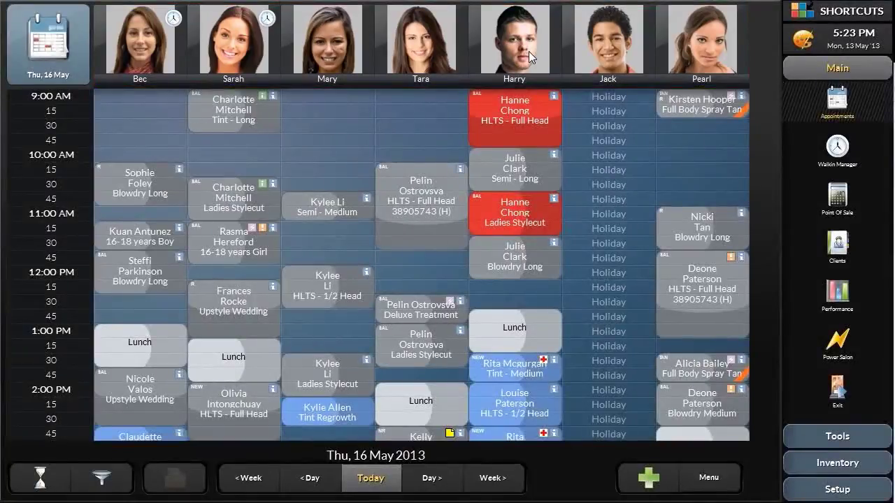
# Set the appointment book's View Mode to All Day to show afternoon and evening bookings
pyautogui.moveTo(528, 51); pyautogui.dragTo(201, 16)
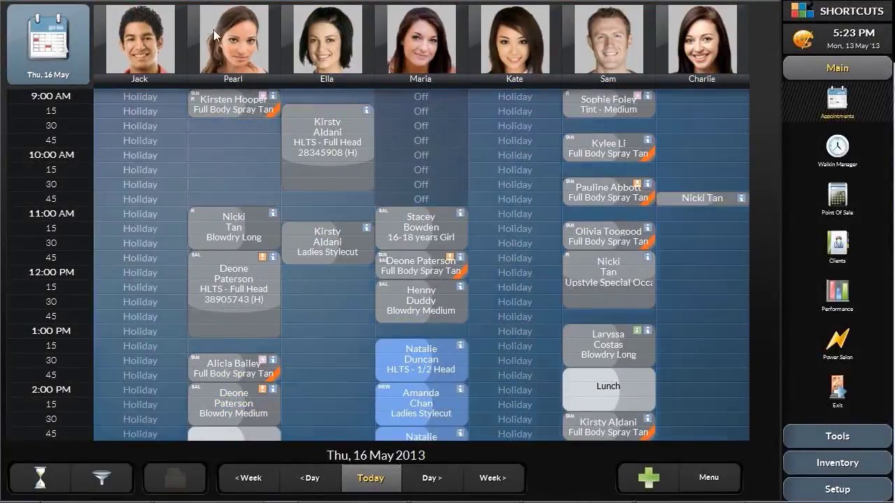
pyautogui.moveTo(234, 45); pyautogui.dragTo(643, 68)
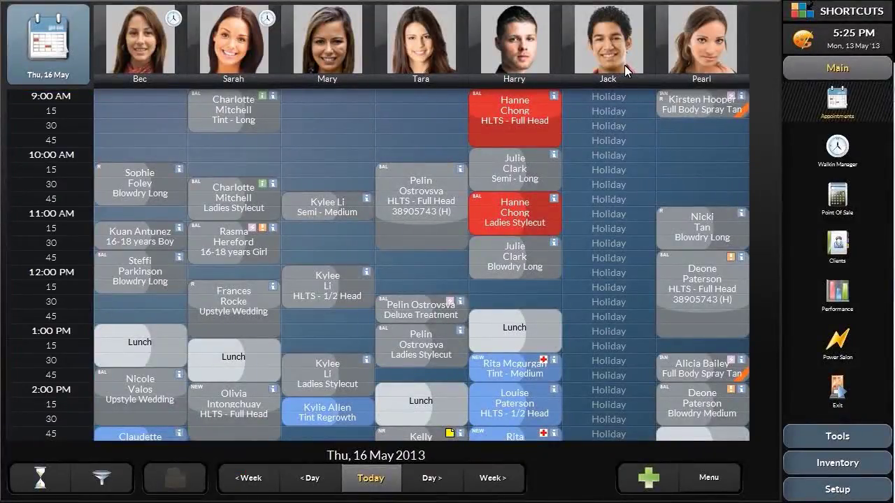
pyautogui.click(708, 477)
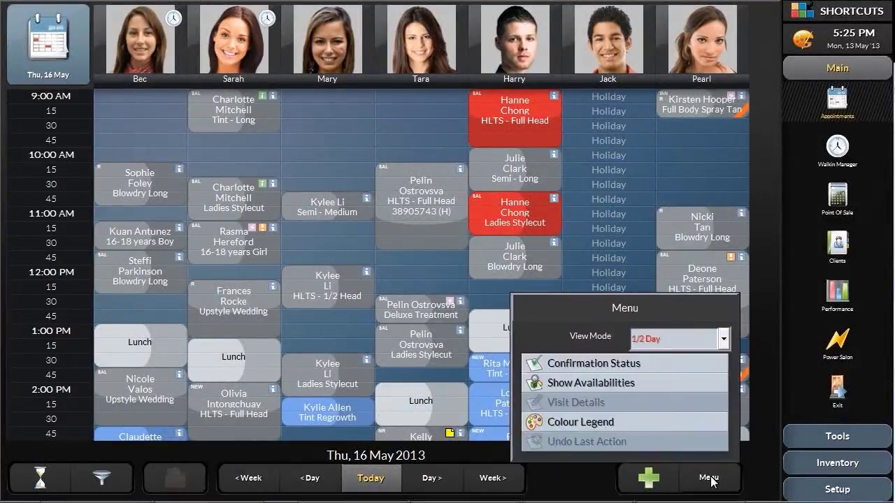
pyautogui.click(725, 340)
pyautogui.click(694, 430)
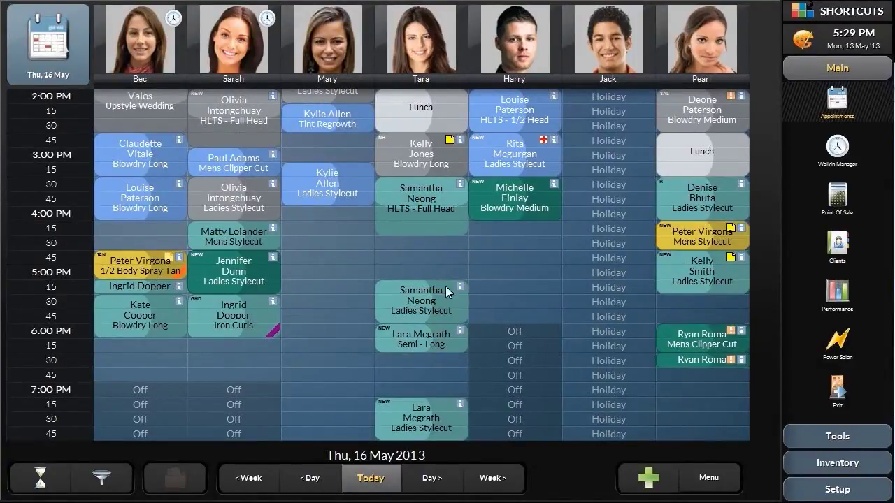
# Start a booking in an empty slot, search clients for 'SM' and confirm the Smith client
pyautogui.click(323, 221)
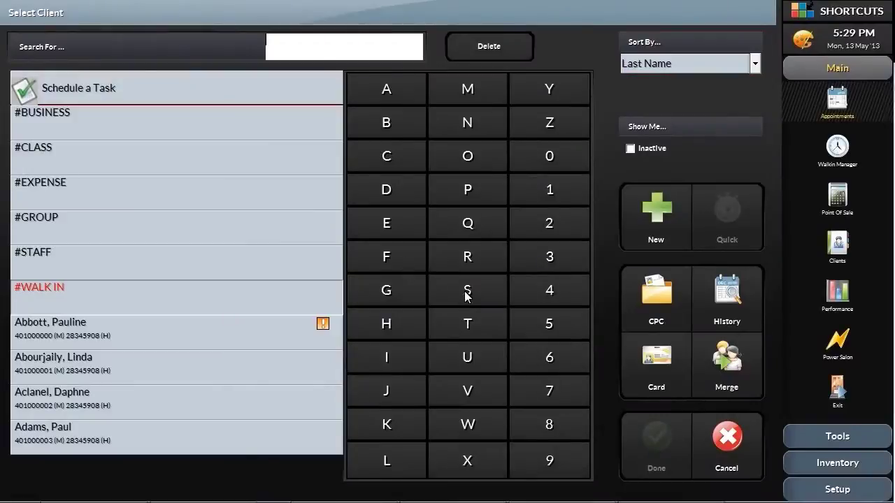
pyautogui.click(467, 292)
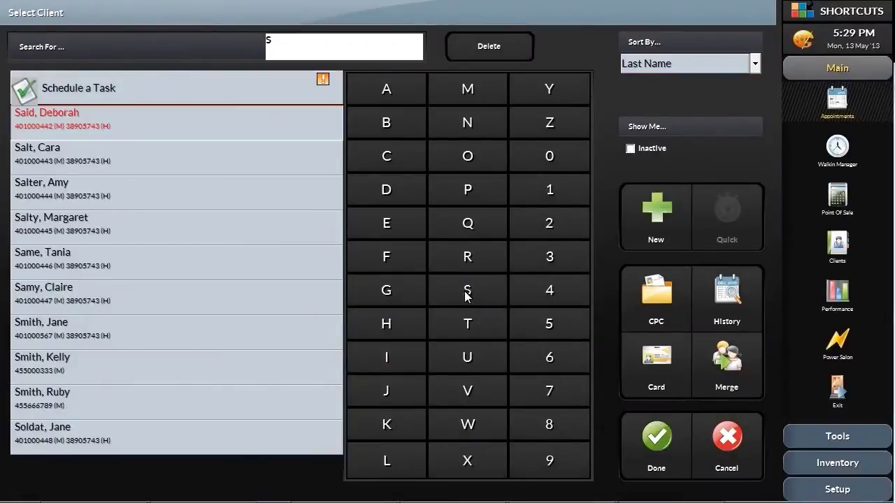
pyautogui.click(468, 89)
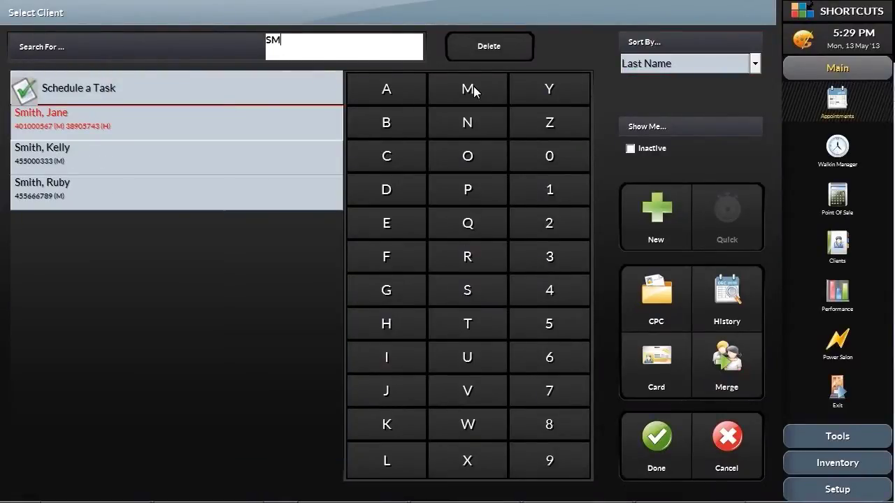
pyautogui.click(659, 446)
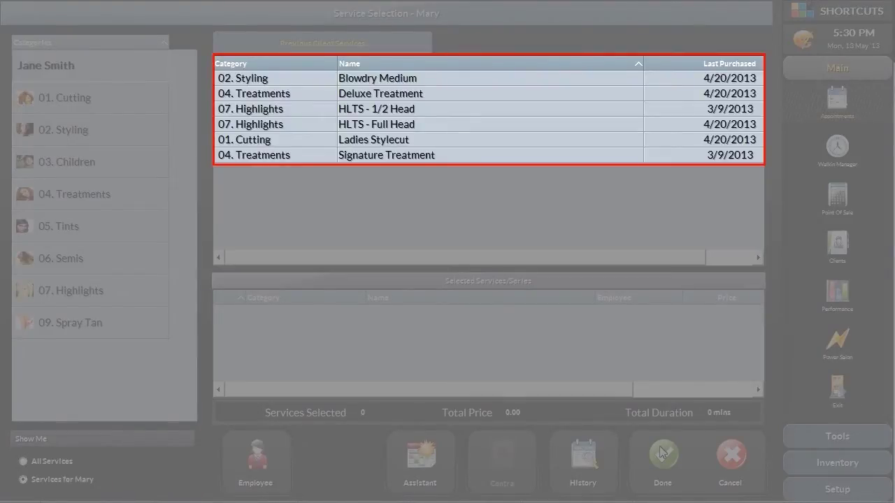
# Add HLTS - Full Head and Blowdry Medium from previous services and confirm the booking
pyautogui.click(418, 126)
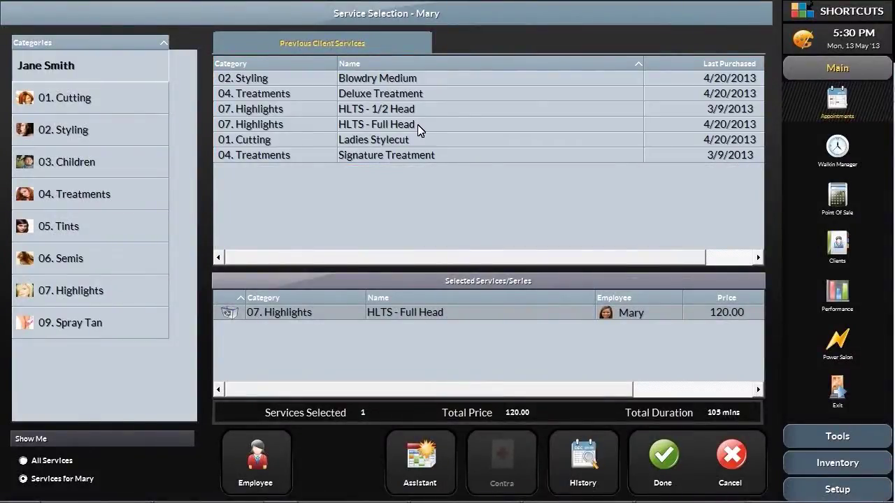
pyautogui.click(430, 83)
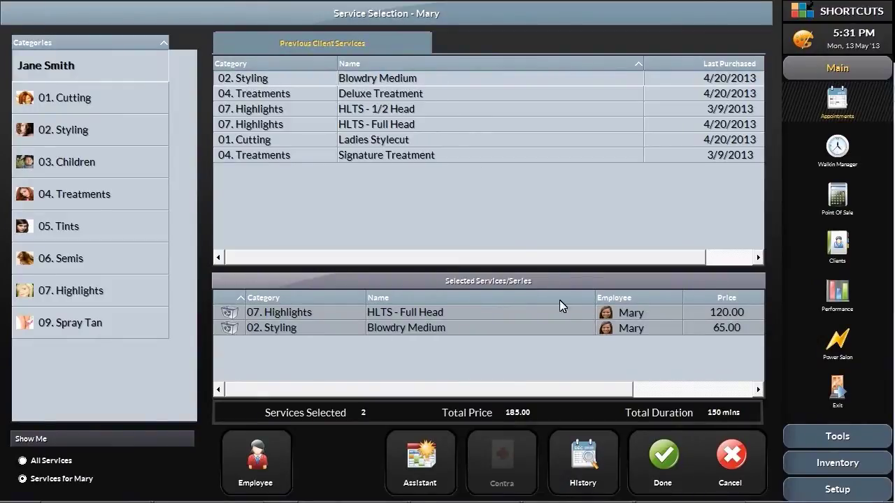
pyautogui.click(662, 473)
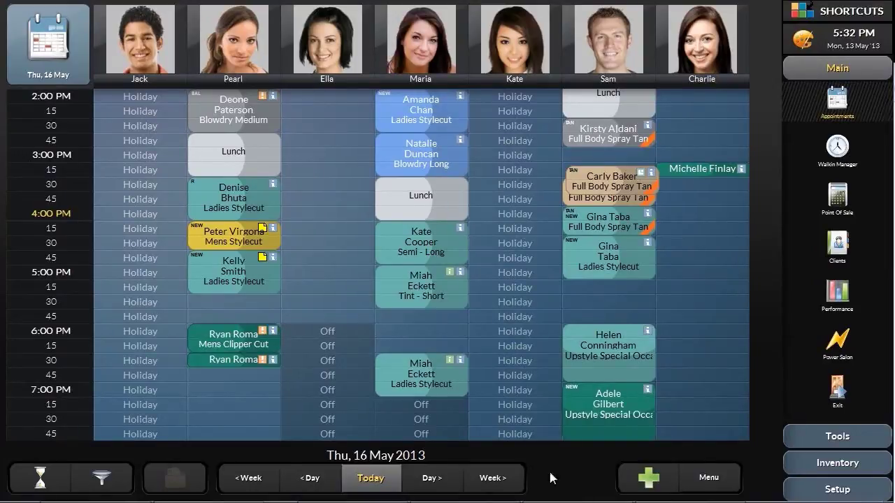
pyautogui.click(106, 483)
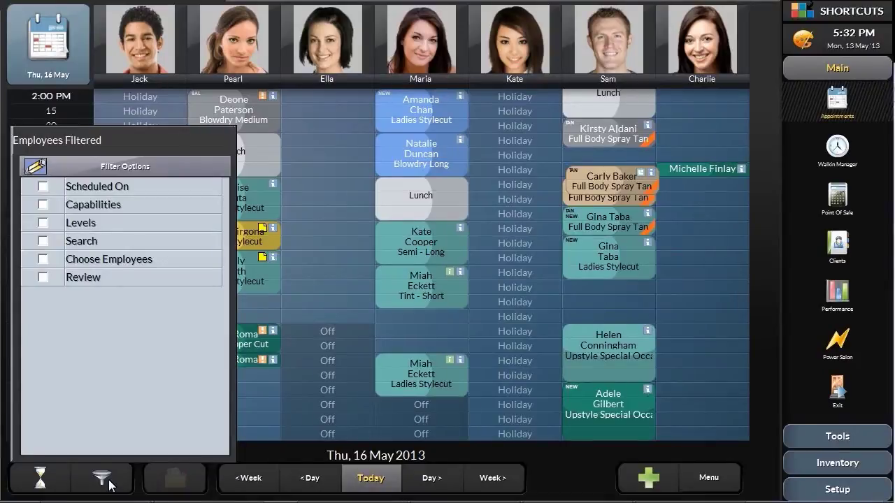
pyautogui.click(43, 223)
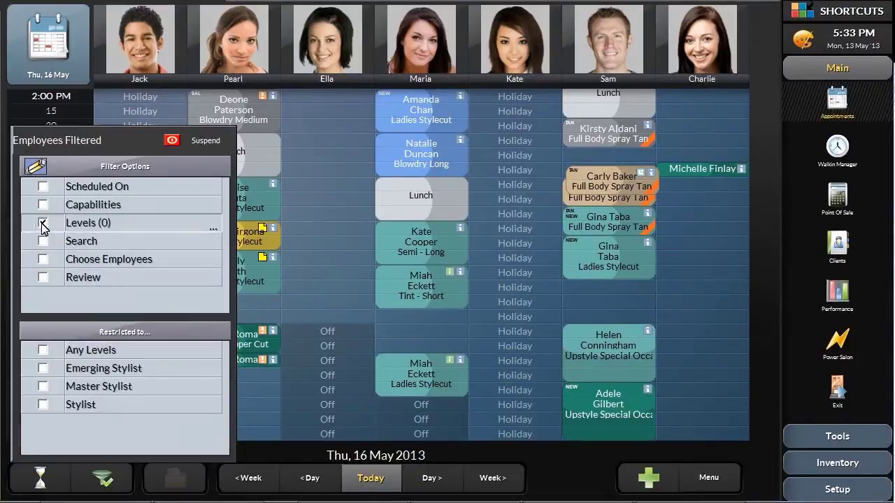
pyautogui.click(42, 368)
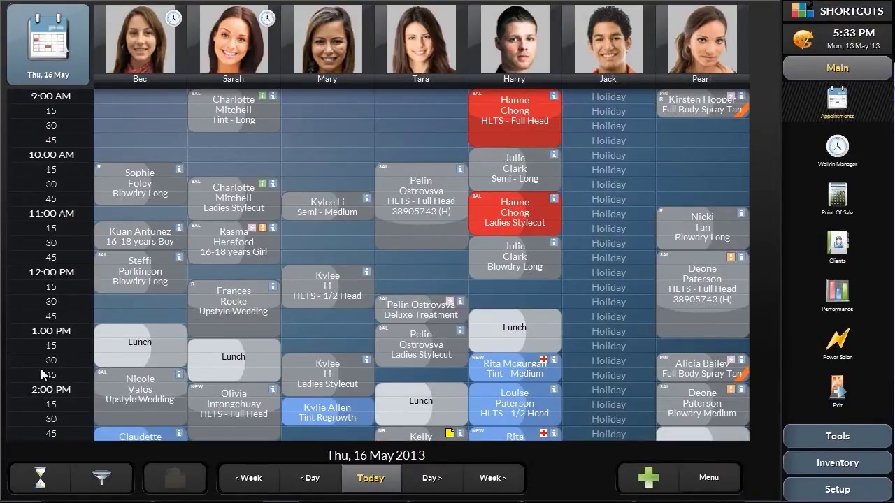
pyautogui.click(224, 59)
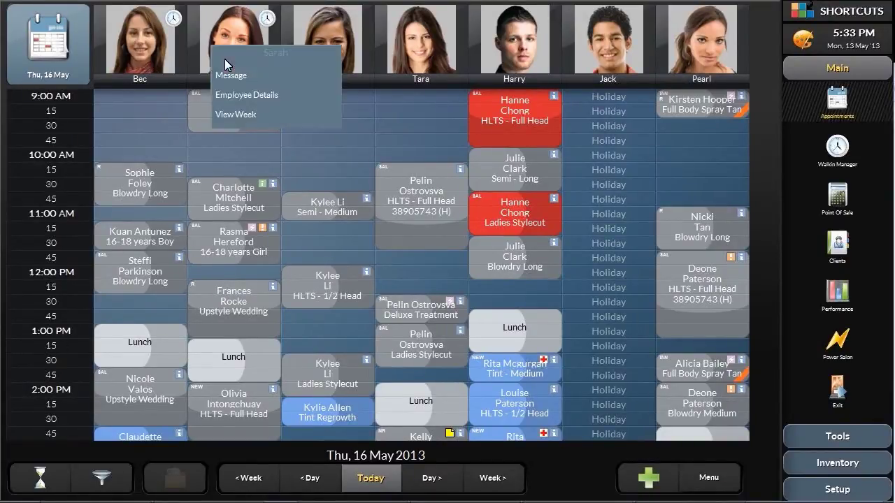
pyautogui.click(235, 113)
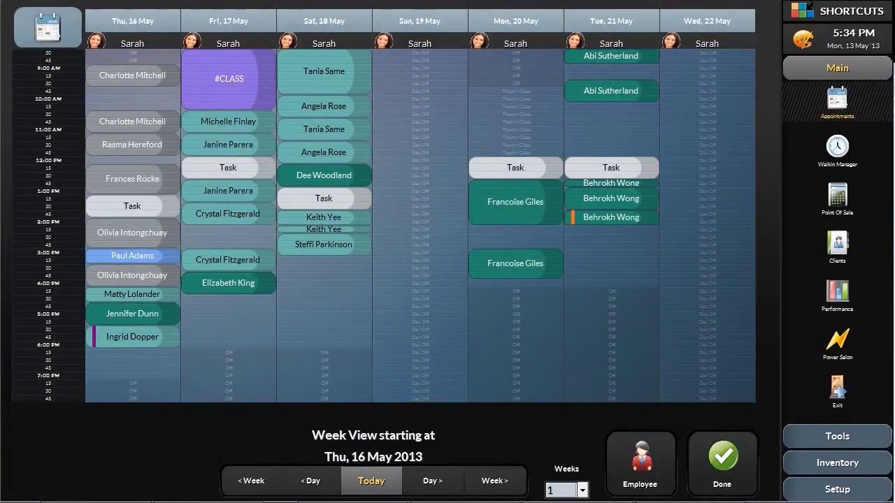
pyautogui.click(95, 312)
pyautogui.moveTo(95, 312); pyautogui.dragTo(289, 273)
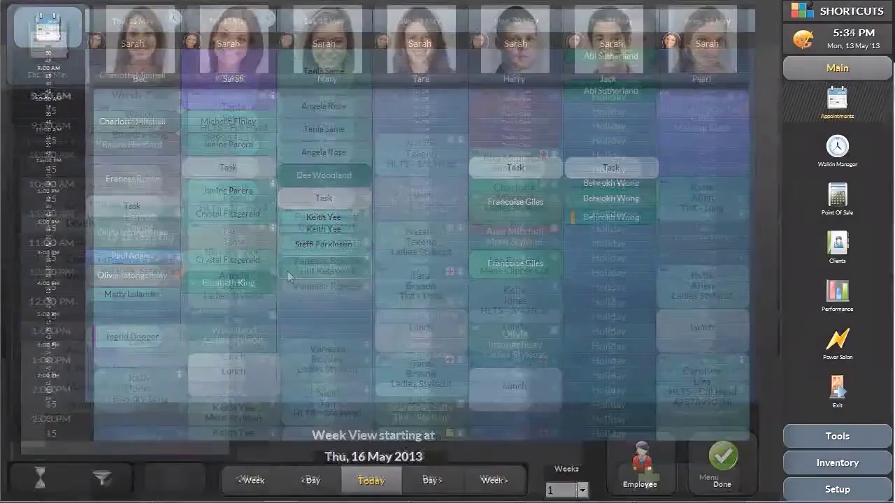
pyautogui.click(288, 270)
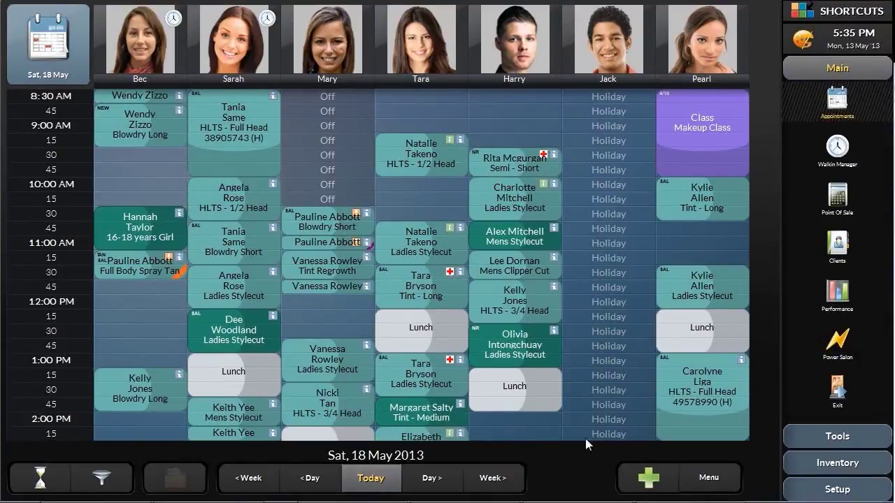
# Start a new appointment and choose the client from the surname list filtered by 'J'
pyautogui.click(657, 483)
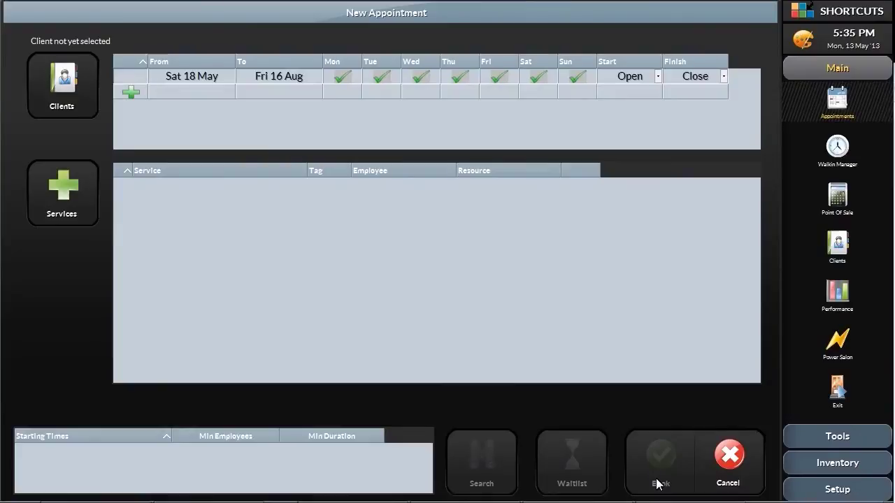
pyautogui.click(80, 102)
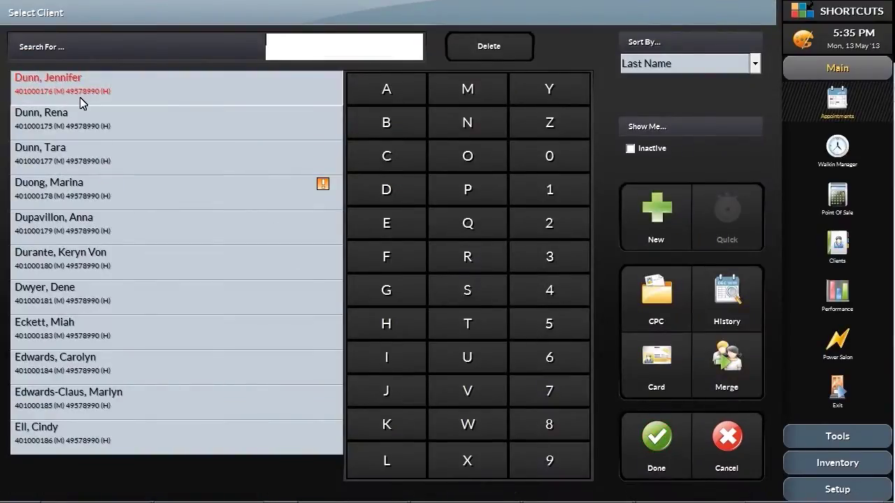
pyautogui.click(398, 396)
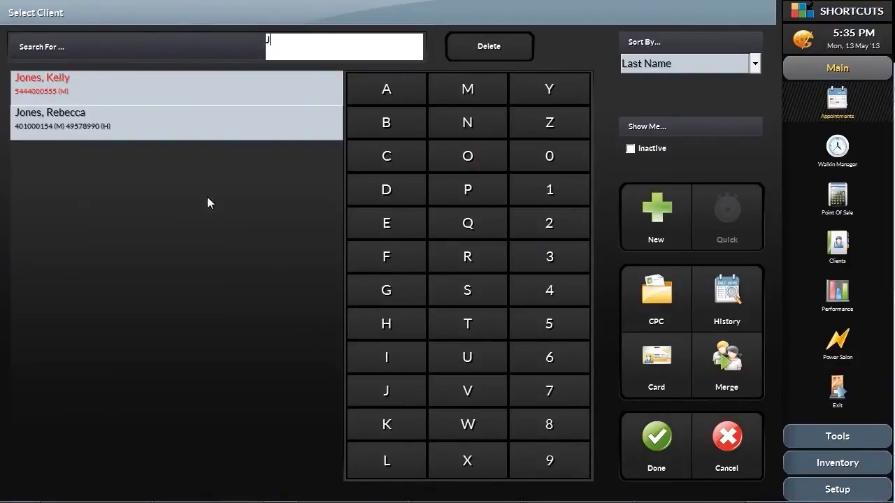
pyautogui.click(156, 136)
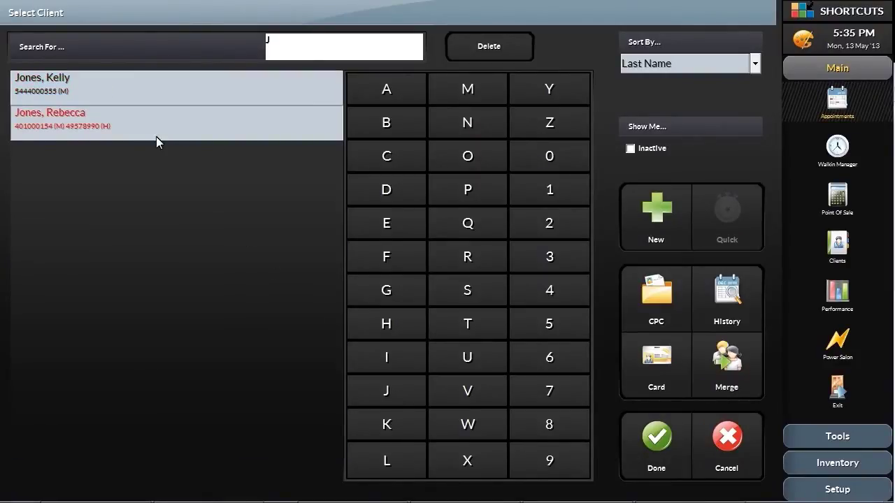
pyautogui.click(662, 451)
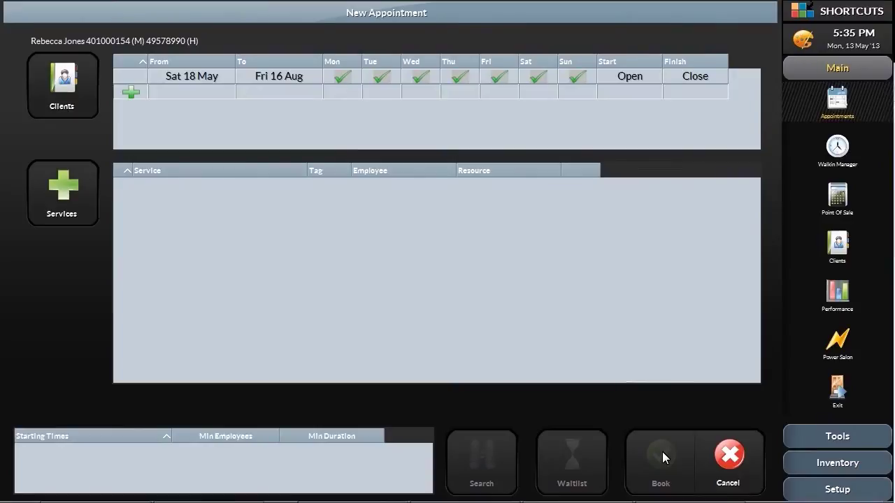
# Set the search range from Mon 20 May to Sat 25 May, starting at 4:00 PM
pyautogui.click(213, 76)
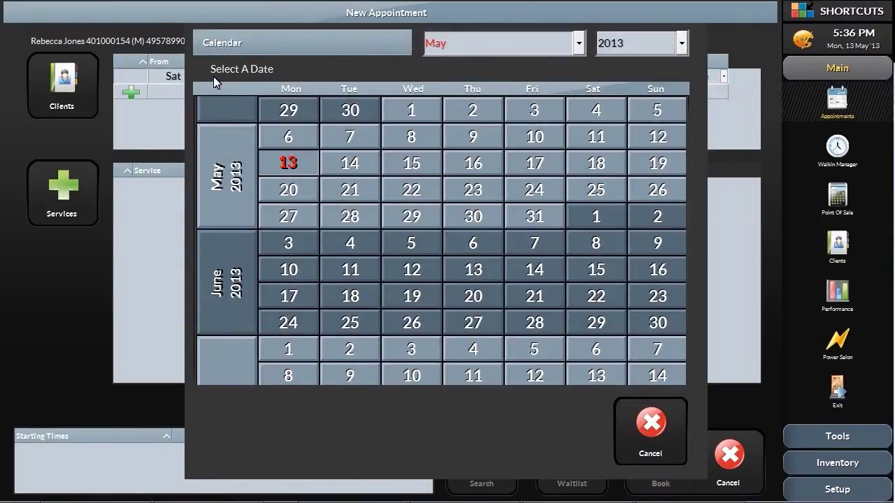
pyautogui.click(282, 193)
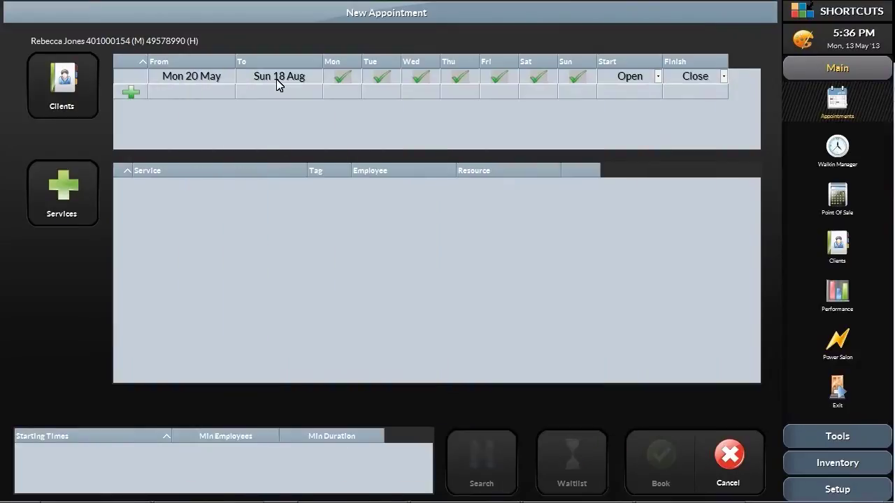
pyautogui.click(278, 77)
pyautogui.click(599, 188)
pyautogui.click(660, 79)
pyautogui.click(648, 267)
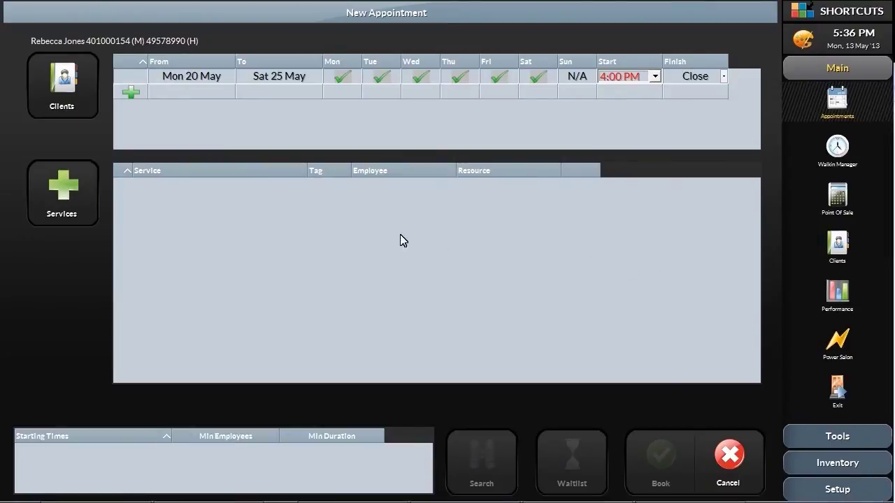
pyautogui.click(77, 192)
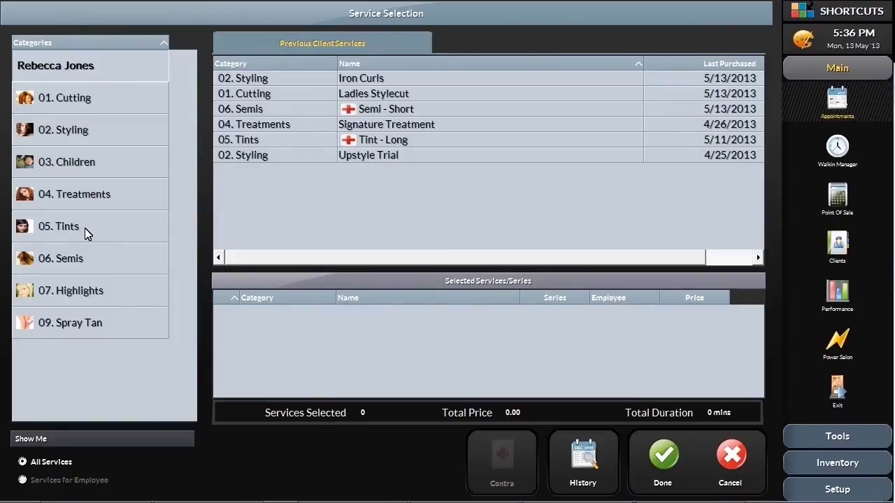
# Add Tint Regrowth from 05. Tints and Ladies Stylecut from 01. Cutting
pyautogui.click(84, 233)
pyautogui.click(404, 141)
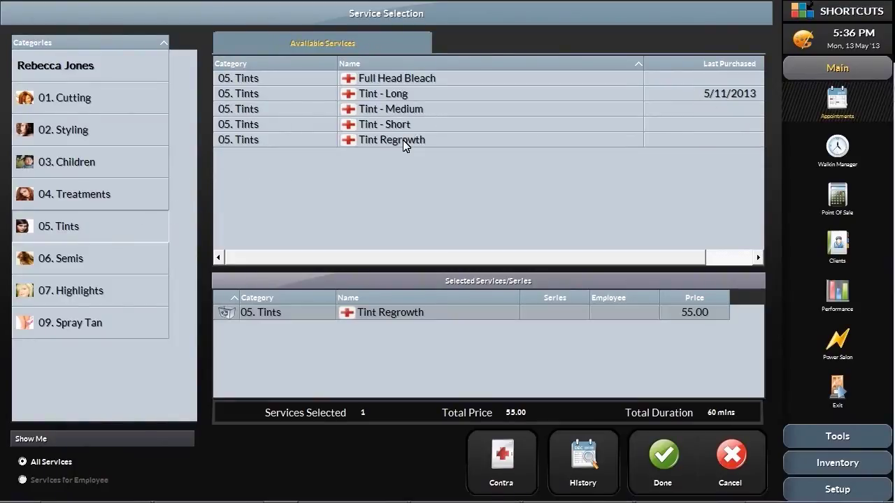
pyautogui.click(131, 106)
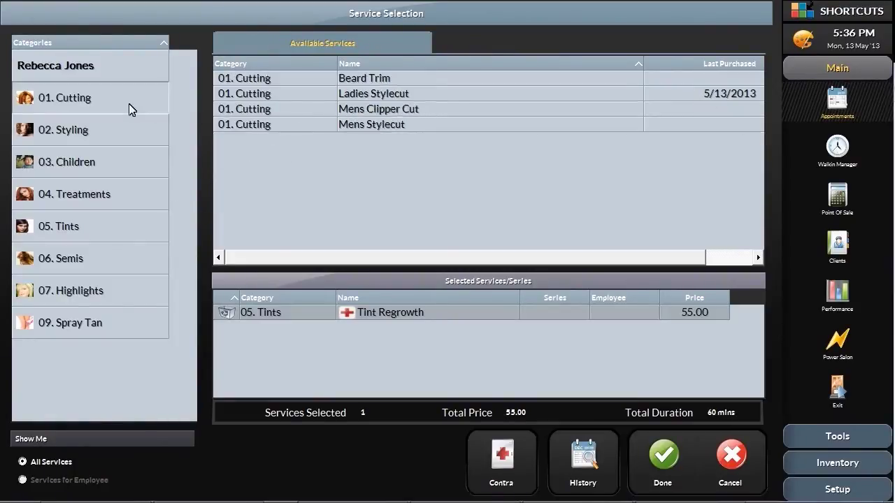
pyautogui.click(411, 98)
pyautogui.click(664, 469)
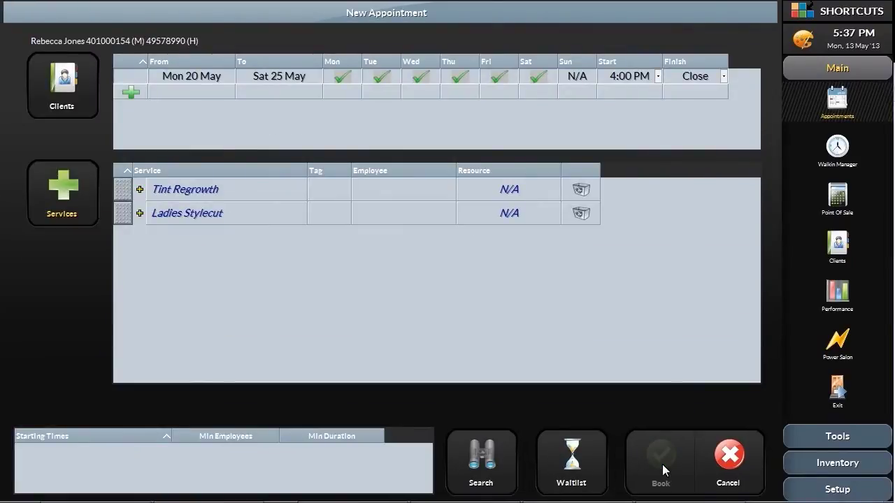
# Assign a staff member to each service, search times and take the Tue 21 May 4:00 PM slot
pyautogui.click(383, 197)
pyautogui.click(262, 414)
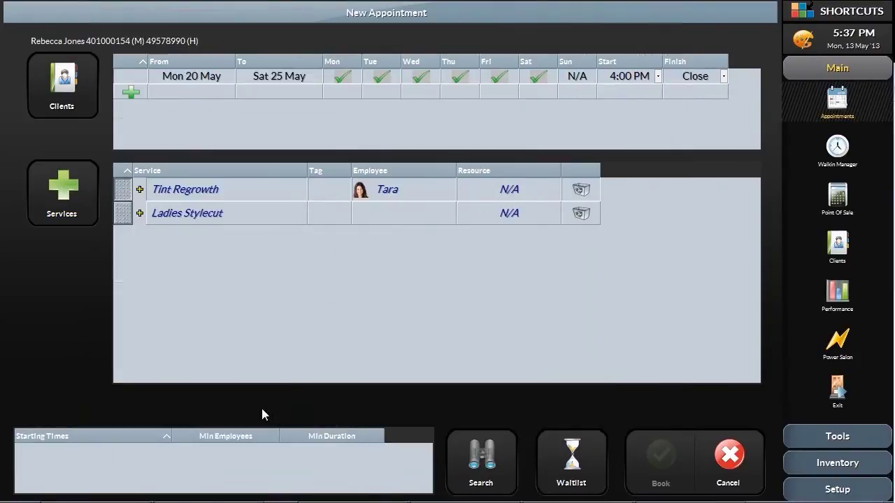
pyautogui.click(374, 218)
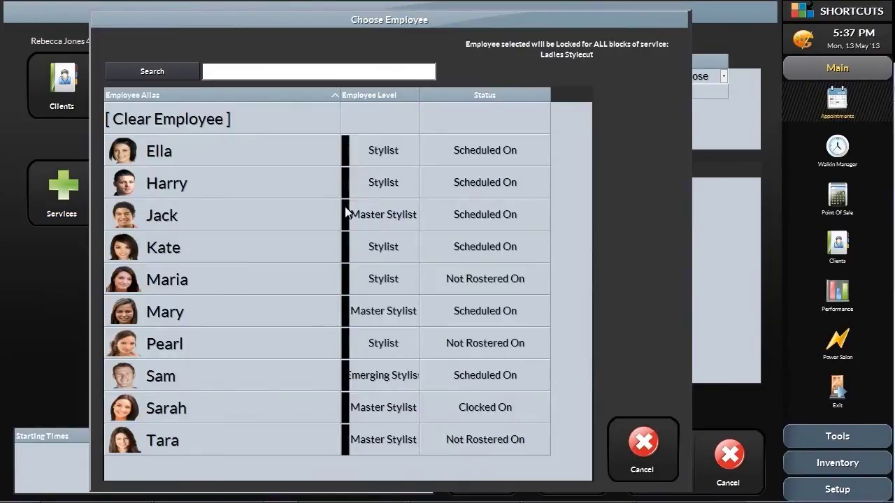
pyautogui.click(249, 192)
pyautogui.click(489, 462)
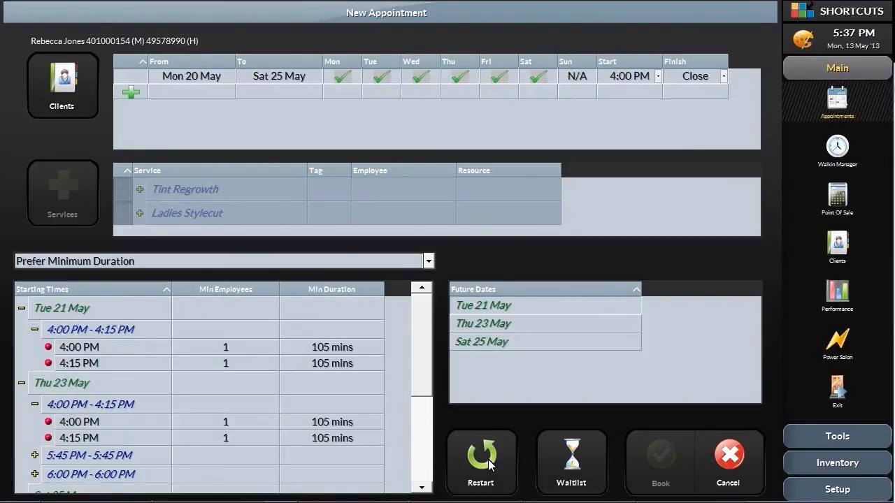
pyautogui.click(100, 350)
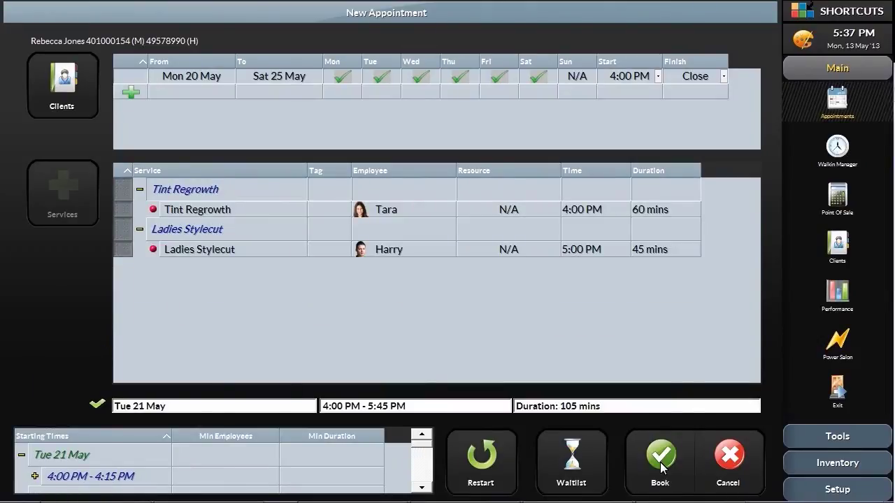